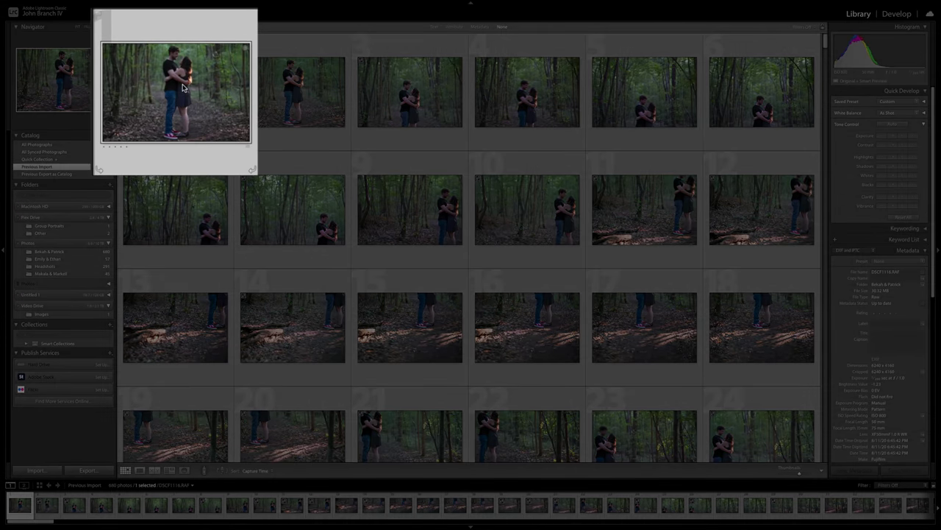
Step: Select photos 1 through 48 in the grid, leaving out the already stitched panorama at number 46
mouse_move(183, 87)
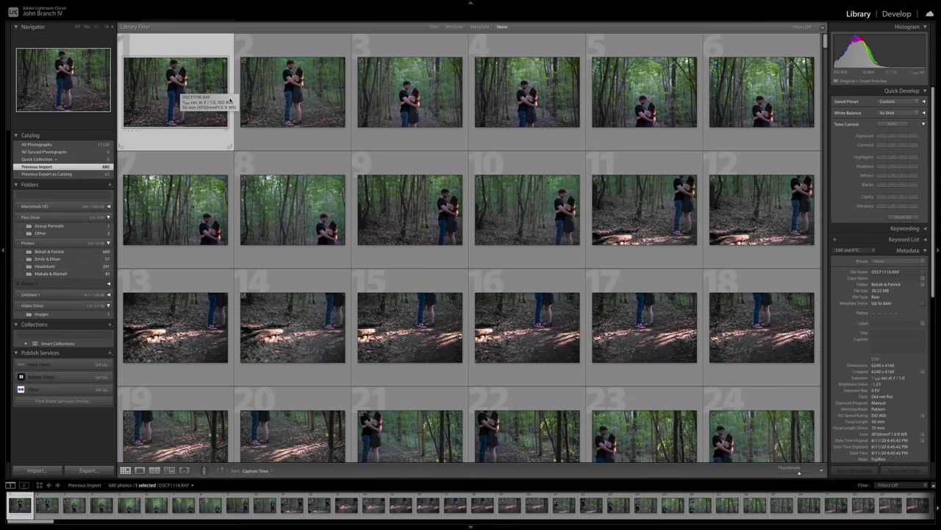
scroll(293, 127, down, 5)
scroll(293, 127, down, 10)
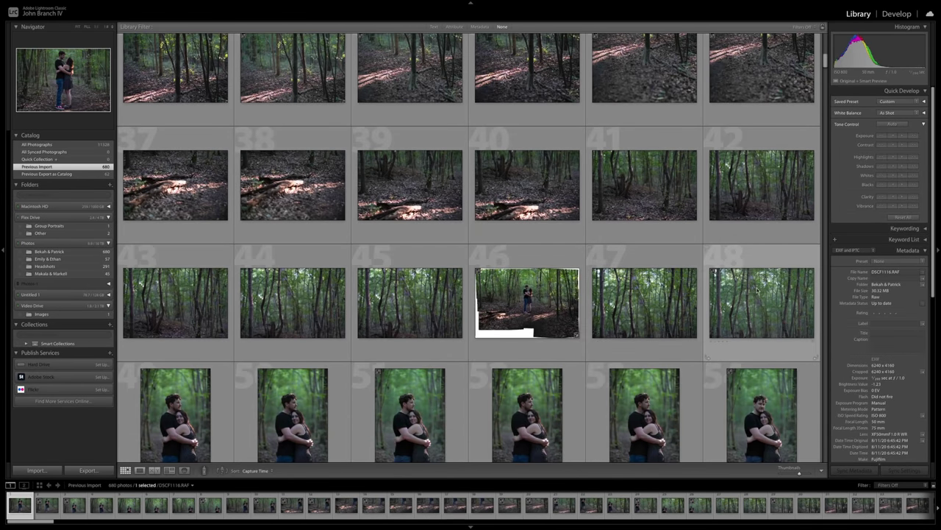
shift+click(768, 293)
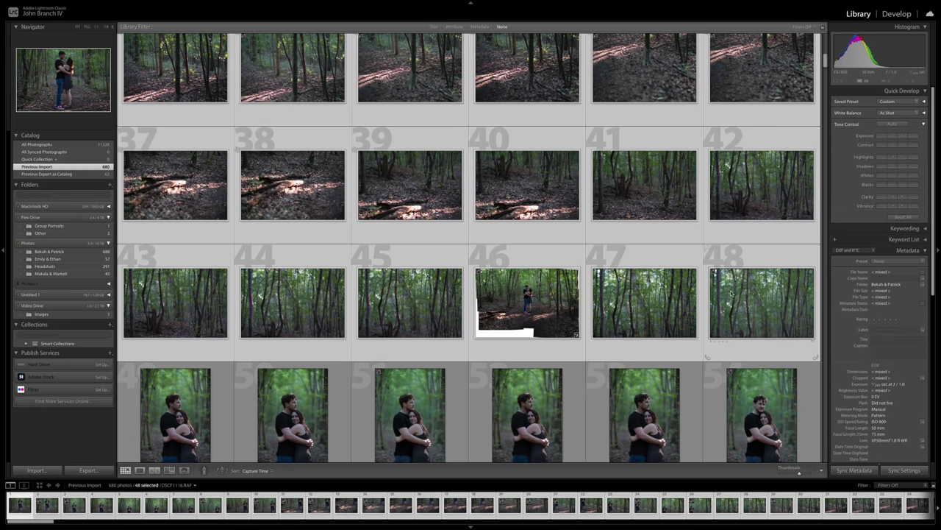
super+click(548, 303)
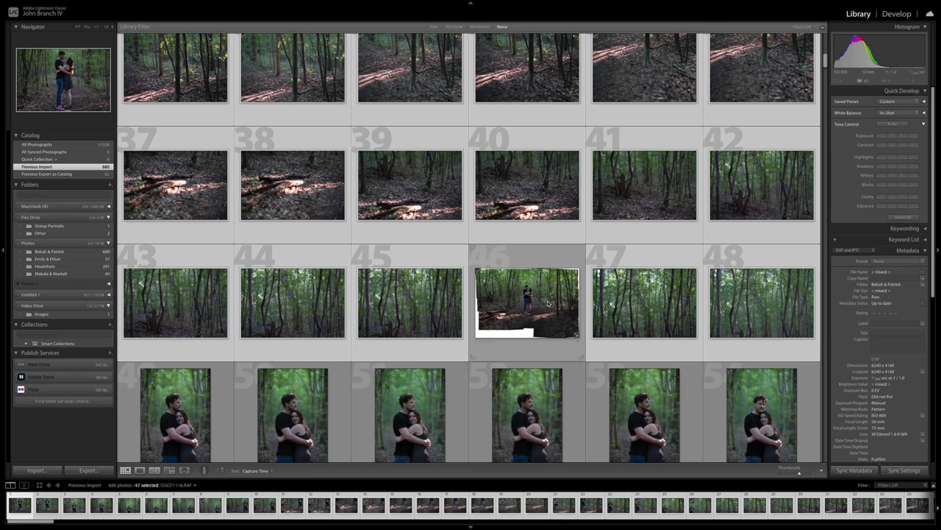
Step: Show the photo numbers in the grid and remove the even-numbered photos 2 through 18 from the selection
scroll(547, 303, up, 5)
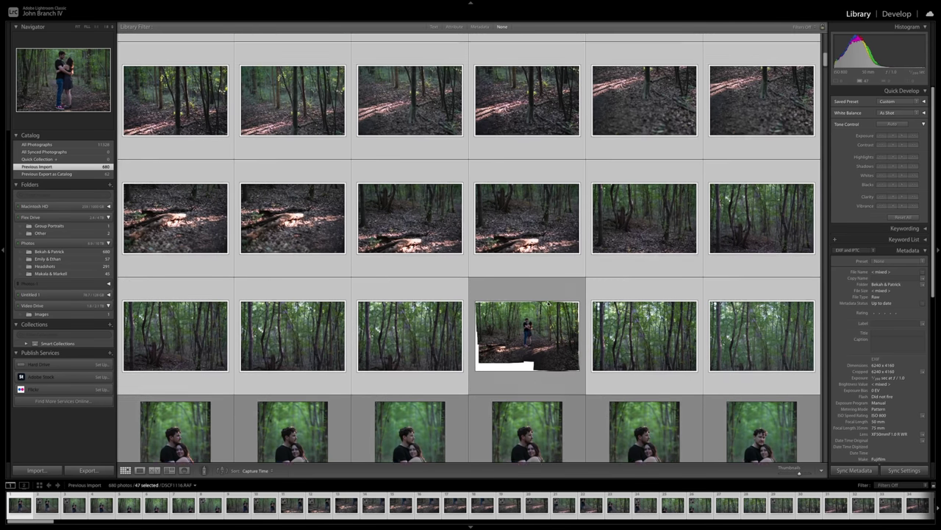
scroll(548, 303, up, 6)
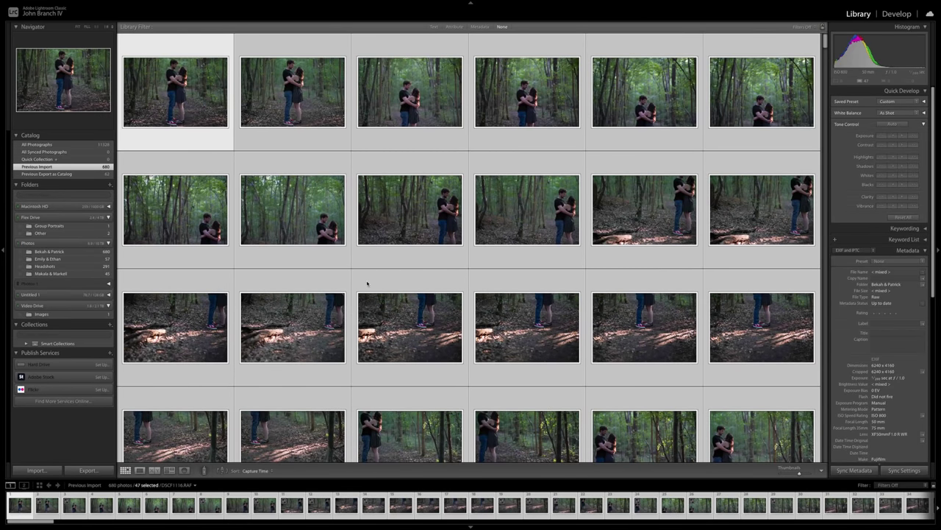
key(j)
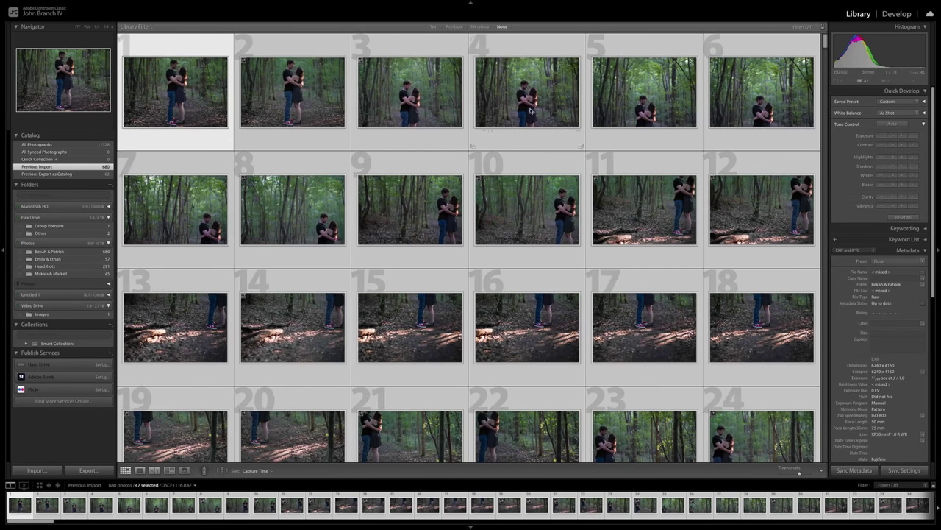
super+click(315, 105)
super+click(495, 105)
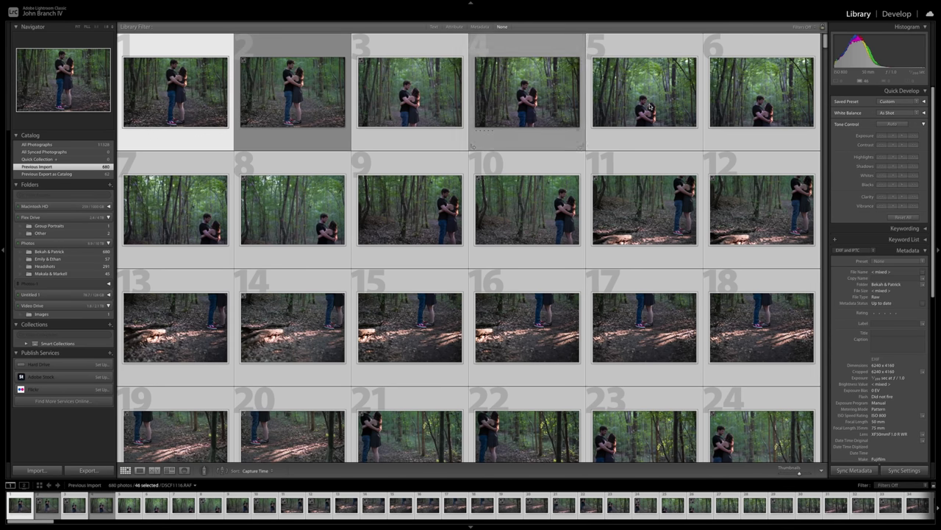
super+click(739, 97)
super+click(316, 218)
super+click(515, 217)
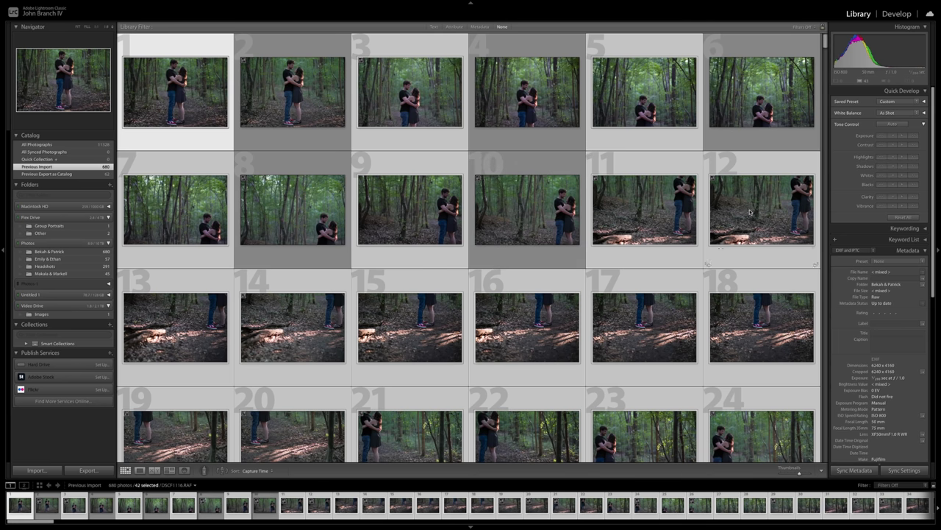
super+click(750, 213)
super+click(324, 324)
super+click(554, 339)
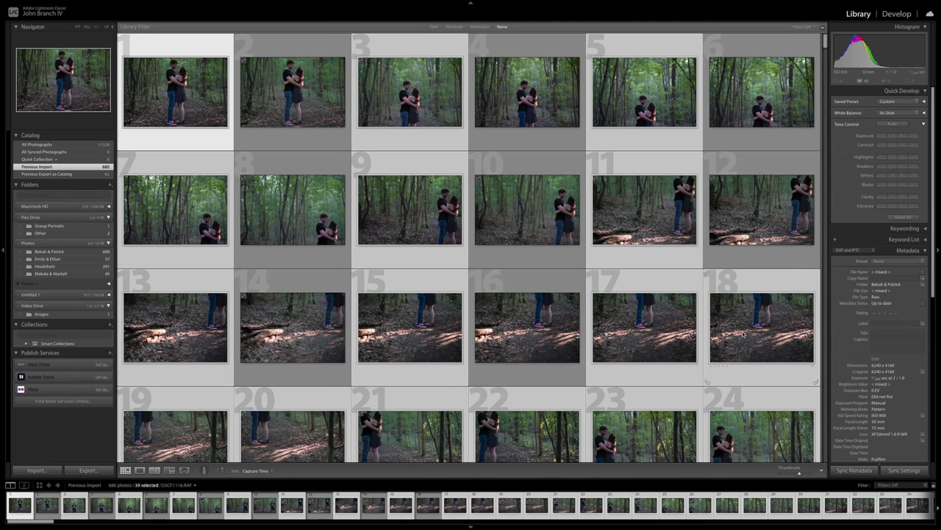
super+click(744, 335)
Step: Remove the even-numbered photos 20 through 36 from the selection
scroll(501, 254, down, 3)
scroll(501, 254, down, 2)
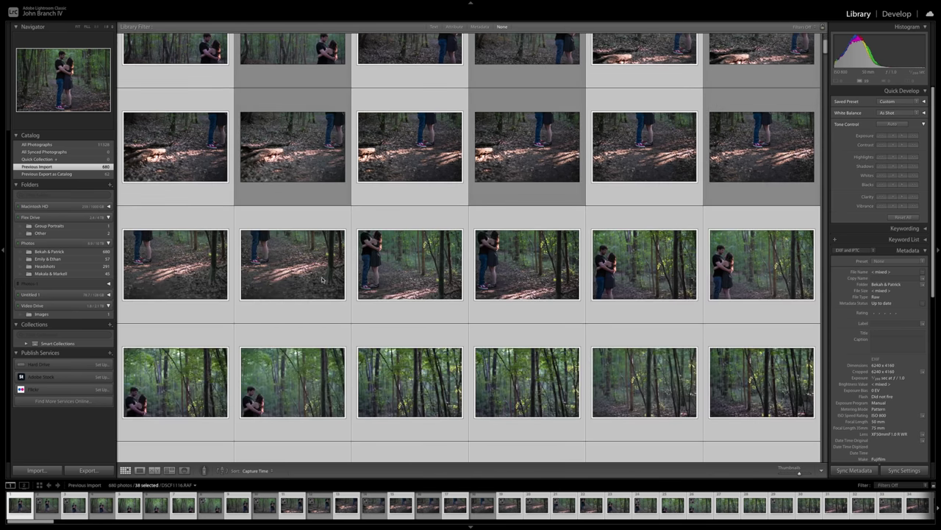
super+click(314, 278)
super+click(497, 284)
super+click(728, 271)
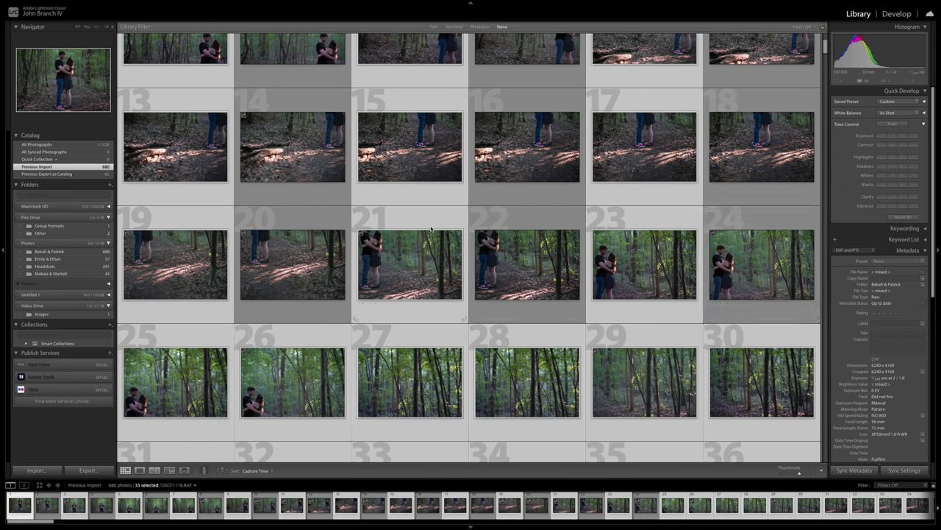
scroll(514, 265, down, 3)
super+click(309, 250)
super+click(515, 250)
super+click(743, 250)
super+click(294, 353)
super+click(527, 353)
super+click(762, 353)
Step: Remove photos 38, 40, 42, 44 and 48 from the selection
scroll(735, 331, down, 5)
super+click(294, 295)
super+click(527, 294)
super+click(723, 307)
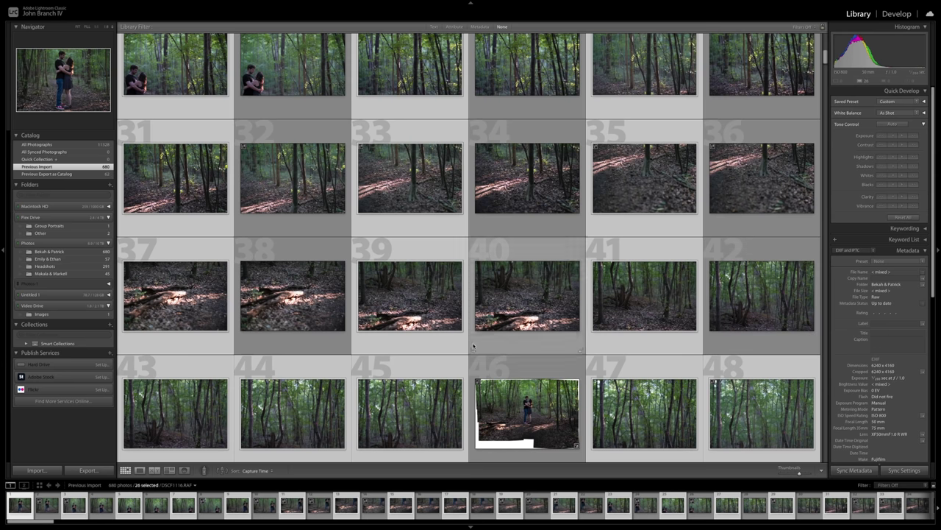
super+click(306, 403)
scroll(306, 403, down, 3)
super+click(668, 312)
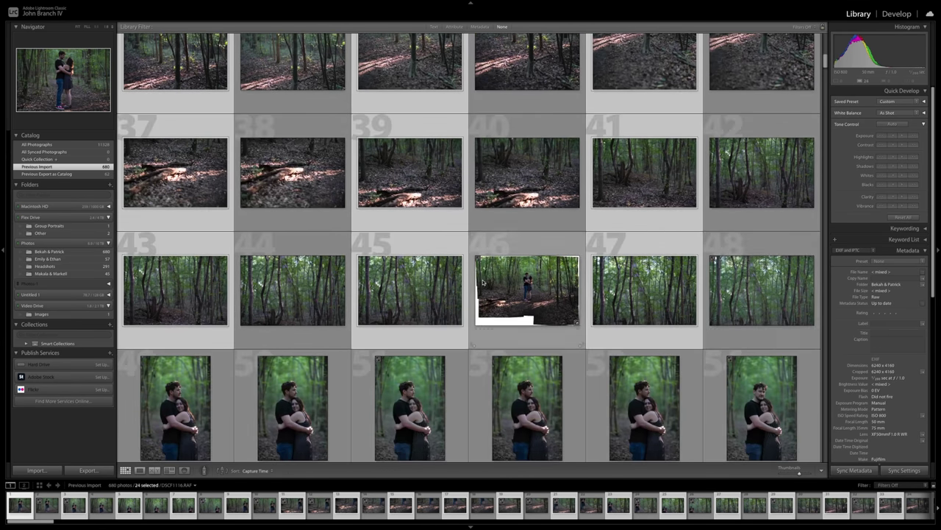
Step: Merge the selected photos into a panorama with Spherical projection, Boundary Warp 0 and Auto Settings on
scroll(662, 309, down, 1)
scroll(481, 282, up, 4)
scroll(481, 281, up, 6)
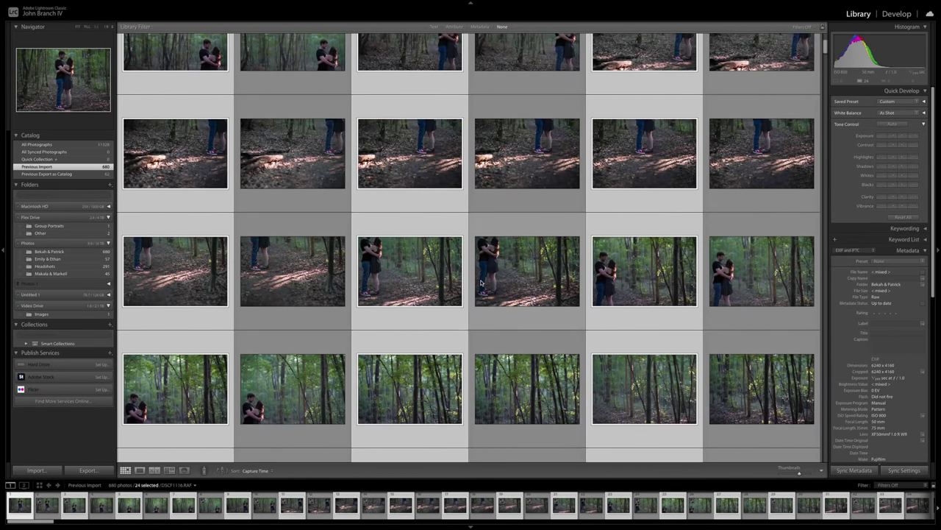
scroll(481, 282, up, 1)
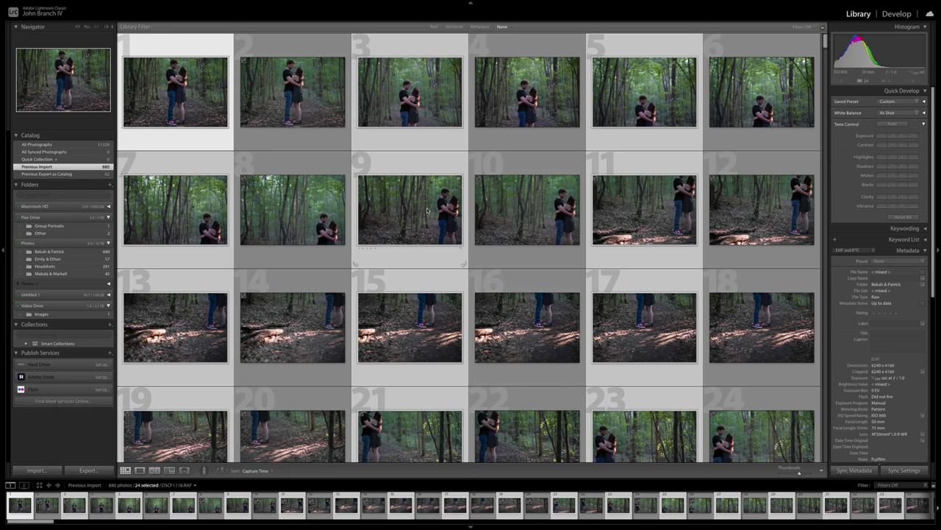
right_click(172, 100)
right_click(170, 86)
right_click(171, 86)
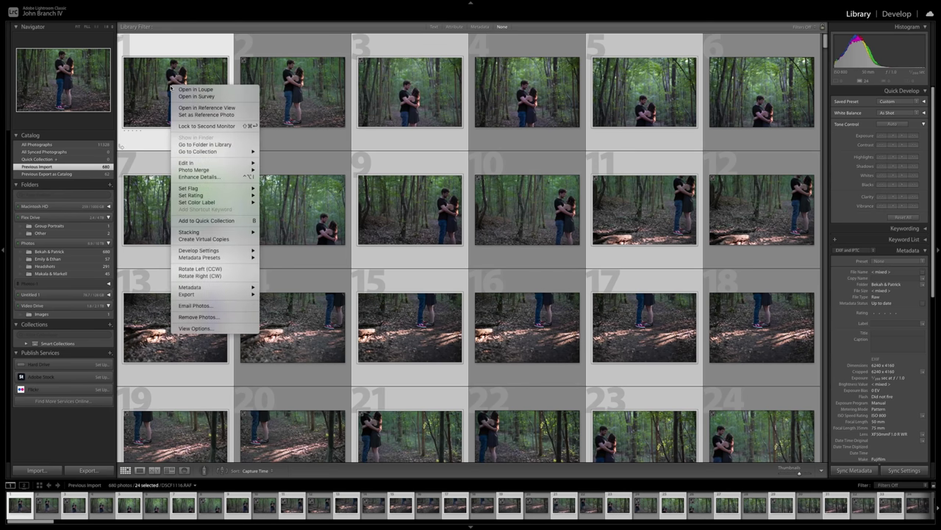
mouse_move(208, 170)
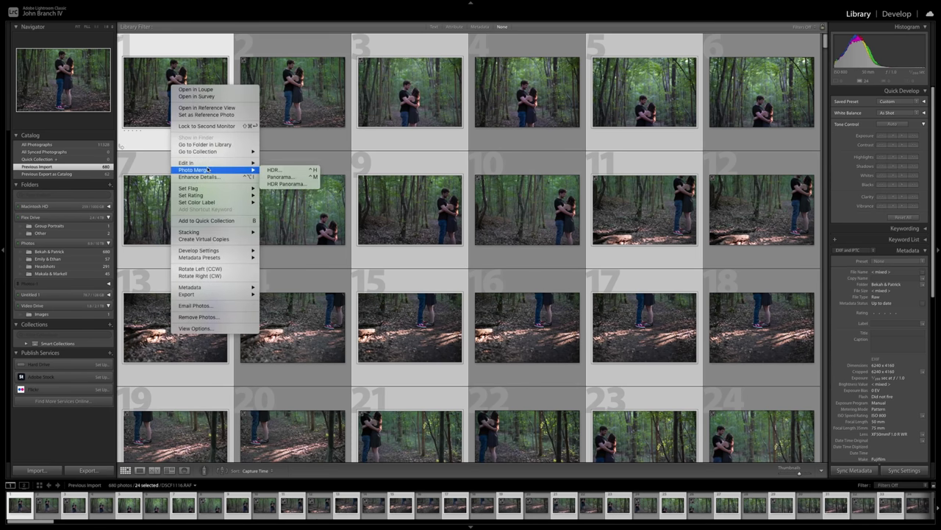
click(289, 177)
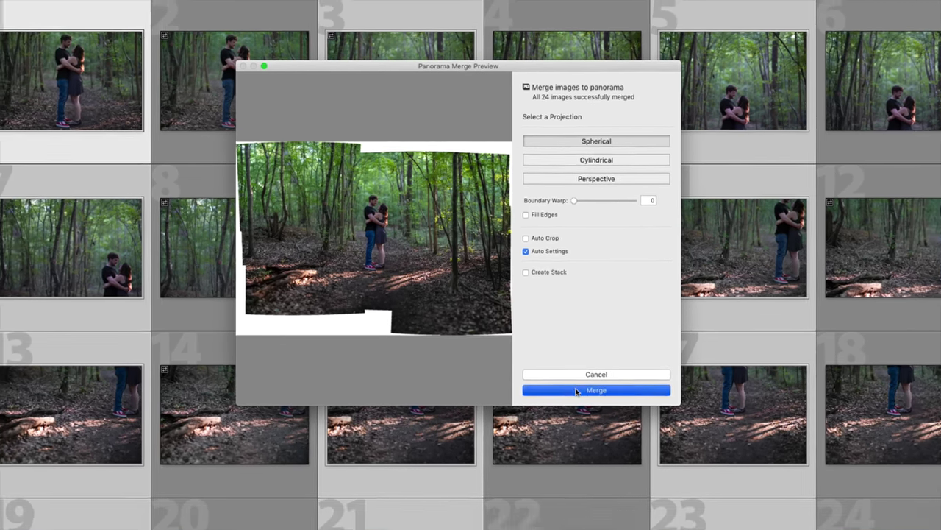
click(577, 391)
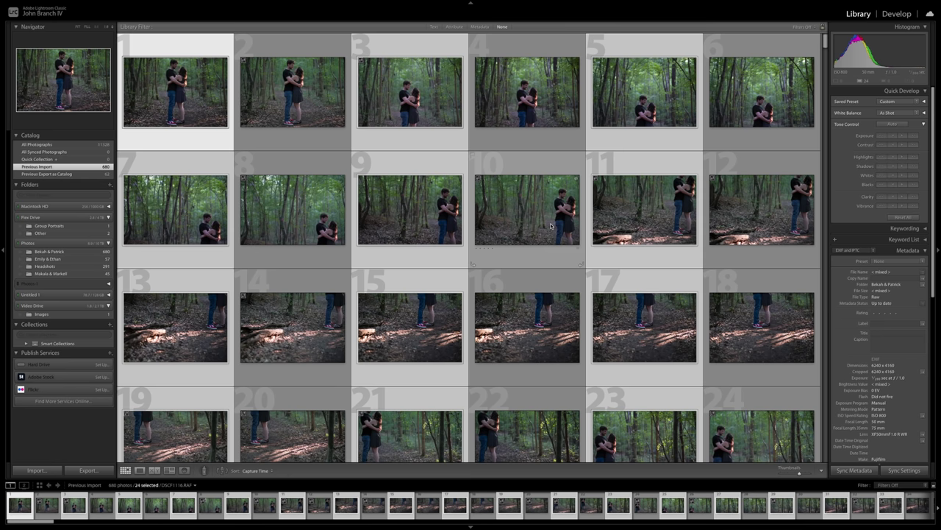
Step: Open the stitched panorama DSCF1117-Pano.dng, photo 46 in the grid, in the Develop module
scroll(550, 226, down, 10)
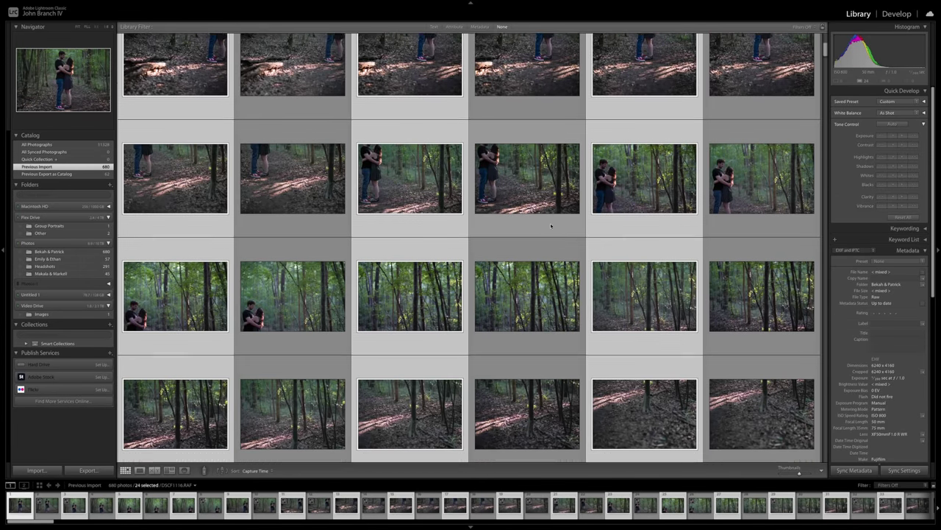
scroll(550, 226, down, 10)
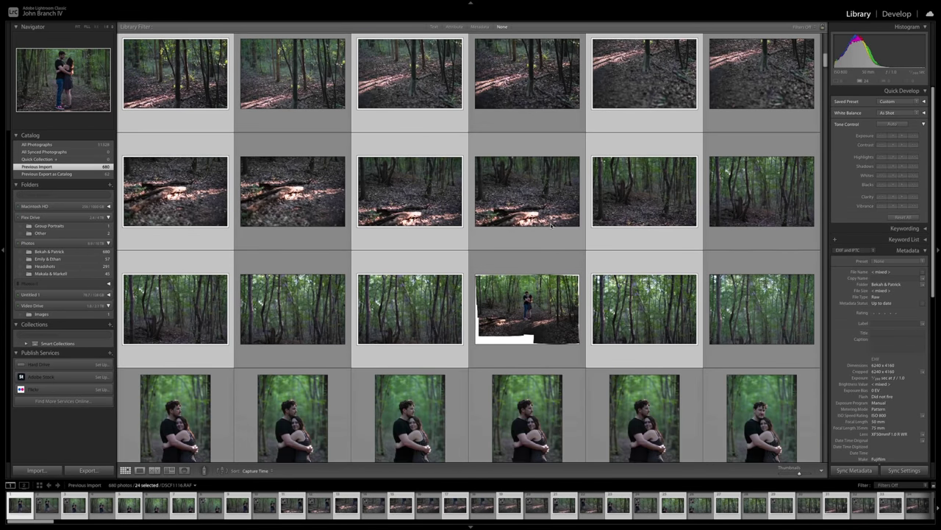
click(544, 293)
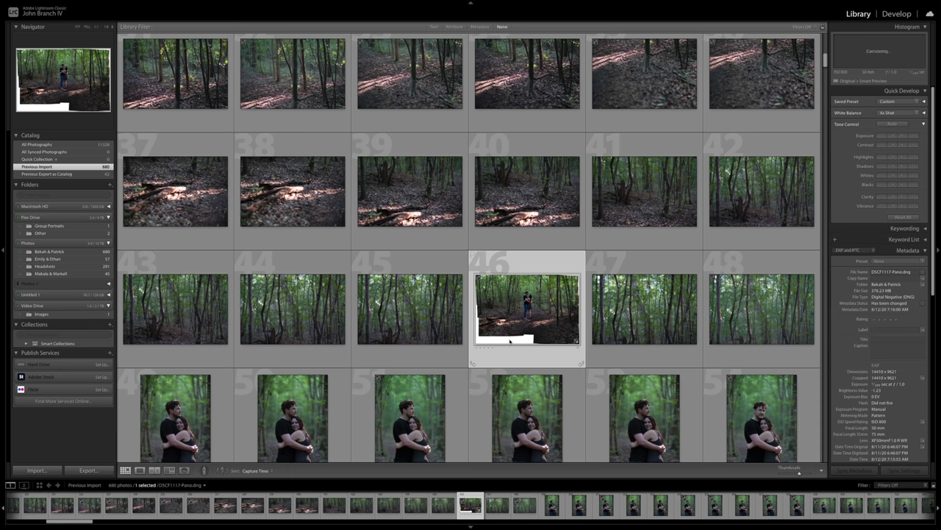
click(896, 16)
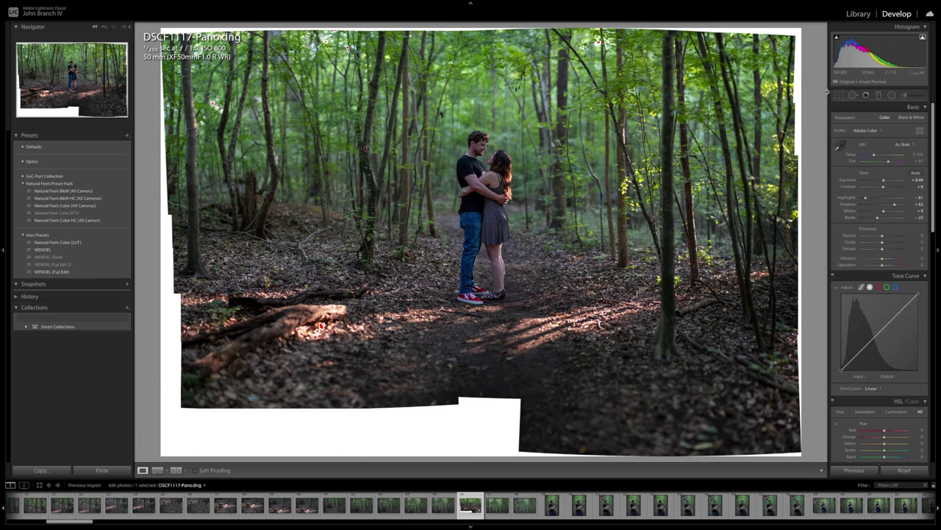
Step: Crop the panorama to a 16 x 9 aspect ratio, tightening the frame to exclude the white uneven edges
click(838, 95)
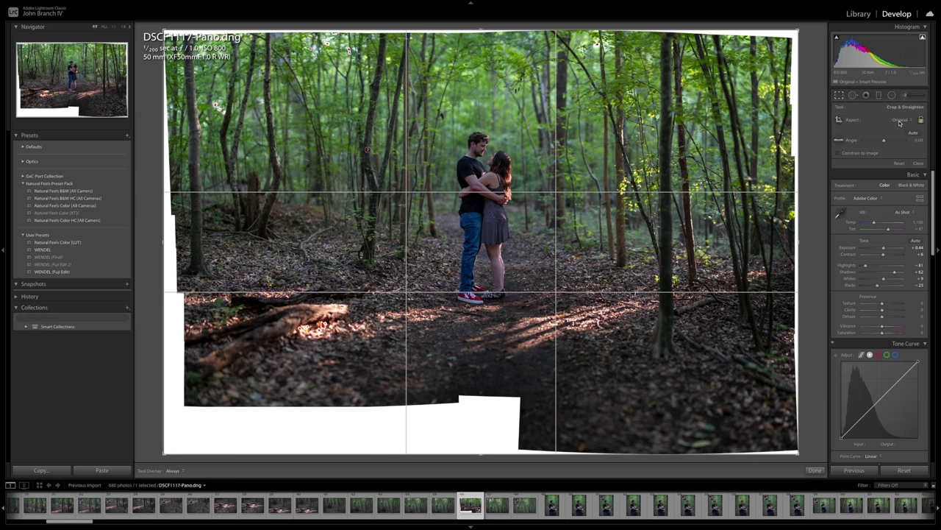
click(900, 123)
click(900, 169)
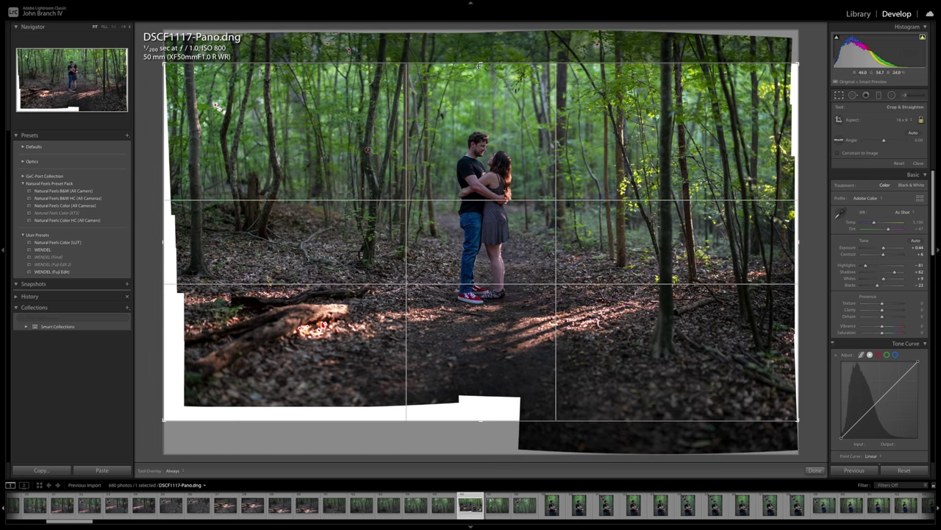
drag(479, 64, 481, 83)
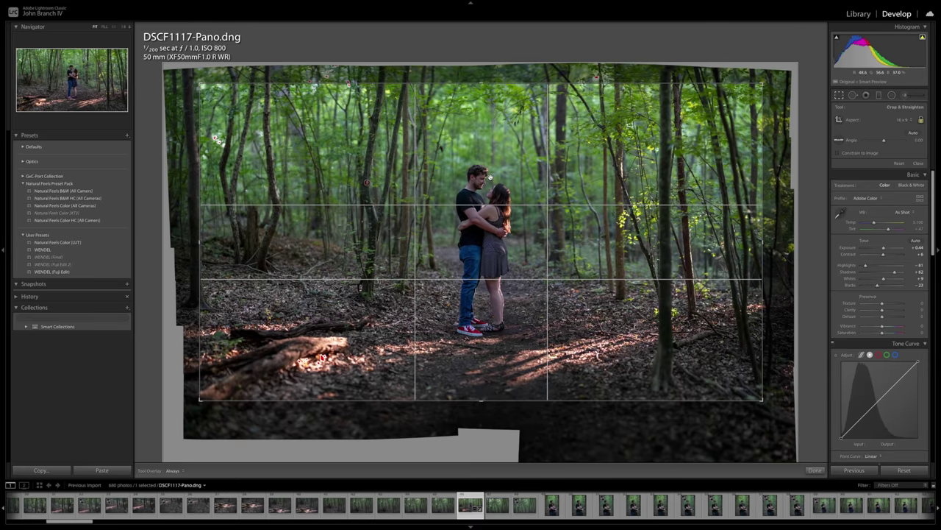
key(Return)
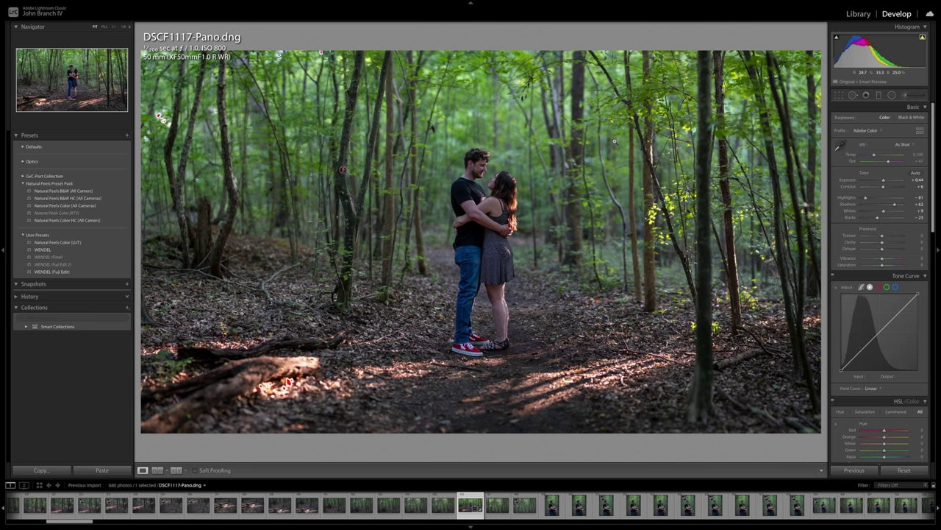
Step: Apply the Natural Feels Color (All Cameras) preset to the panorama and raise its exposure to about +1.34
click(67, 205)
drag(883, 179, 875, 156)
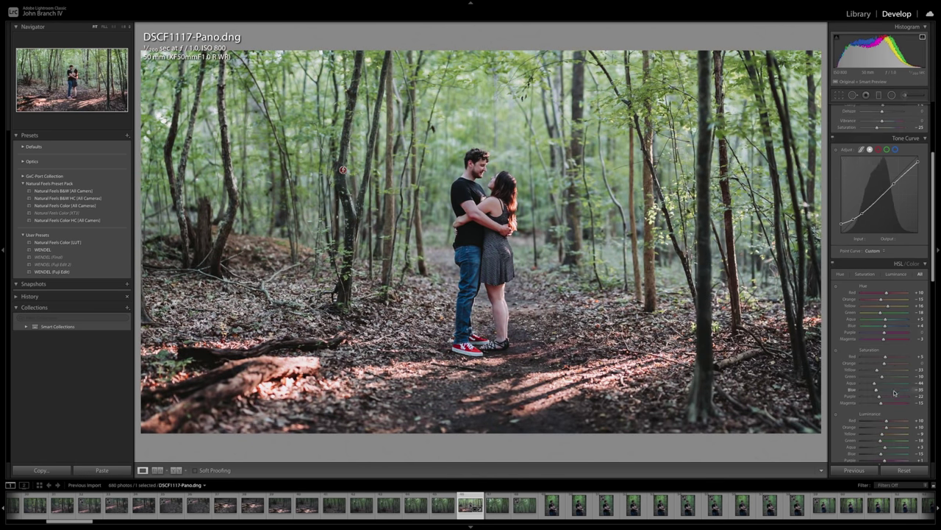
drag(890, 206, 893, 206)
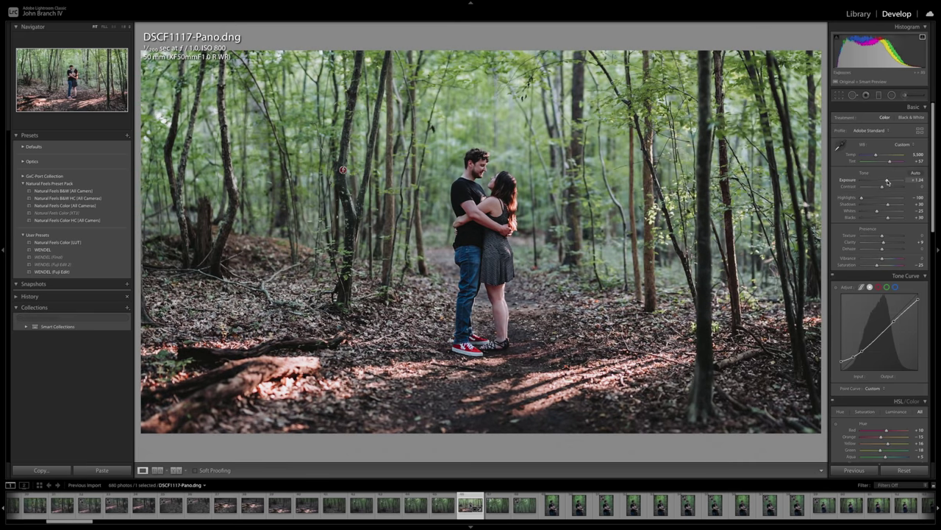